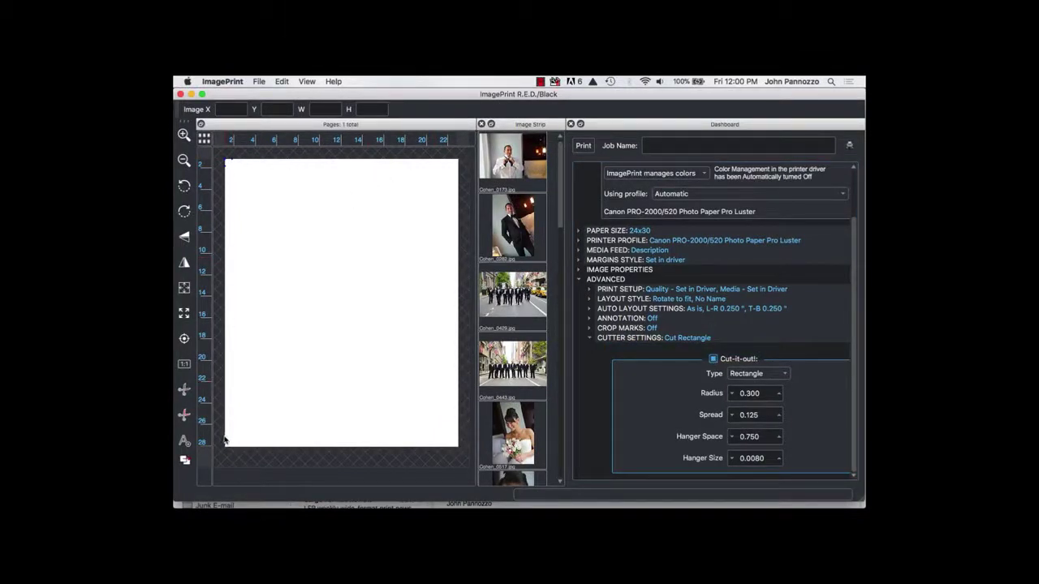
Place the groomsmen street photo with yellow taxis on the blank page and shrink it to about 8.01 × 5.33 in
left_click(451, 234)
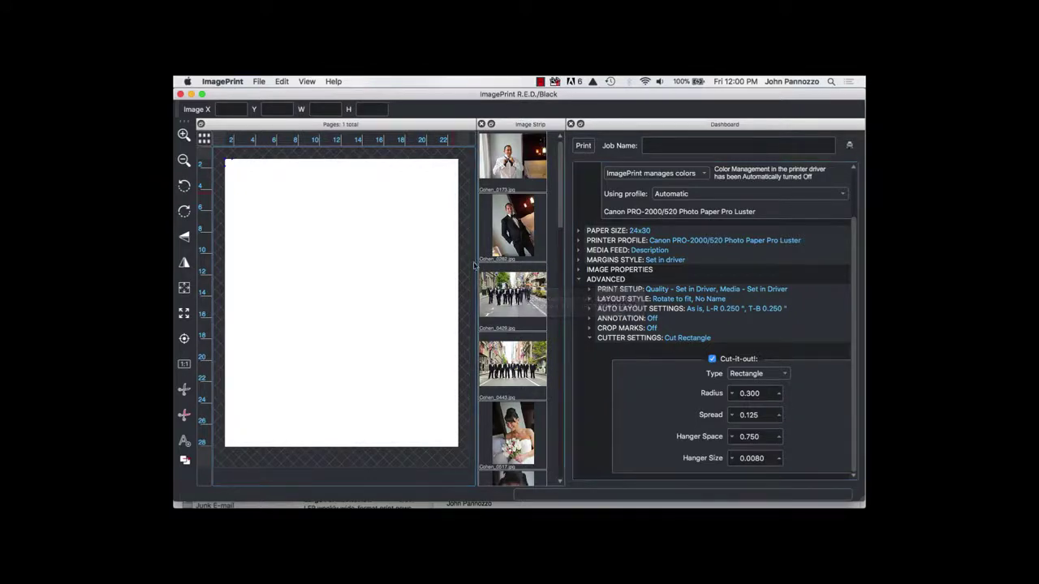
left_click_drag(511, 294, 352, 209)
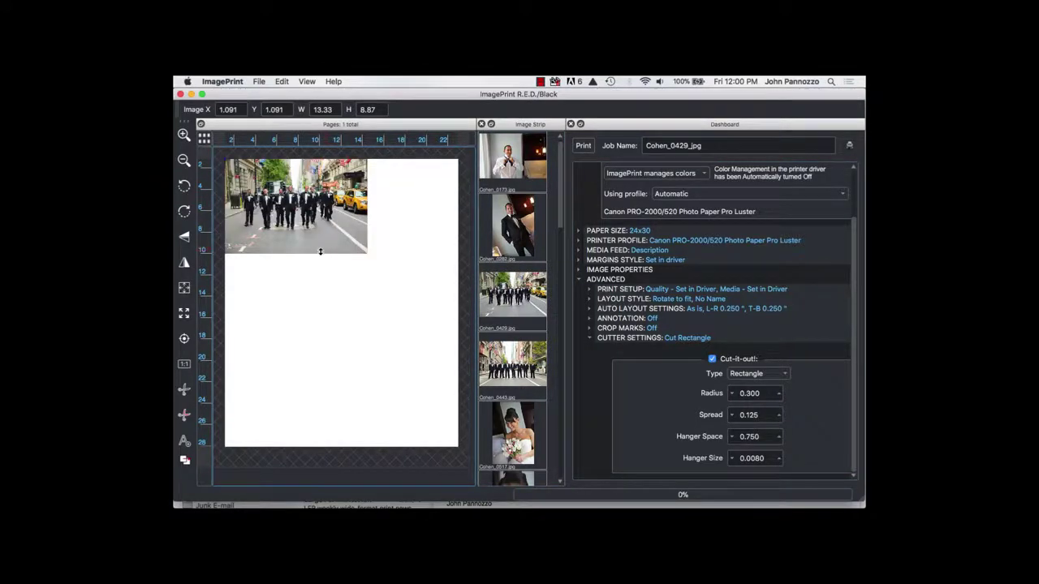
left_click_drag(320, 252, 290, 221)
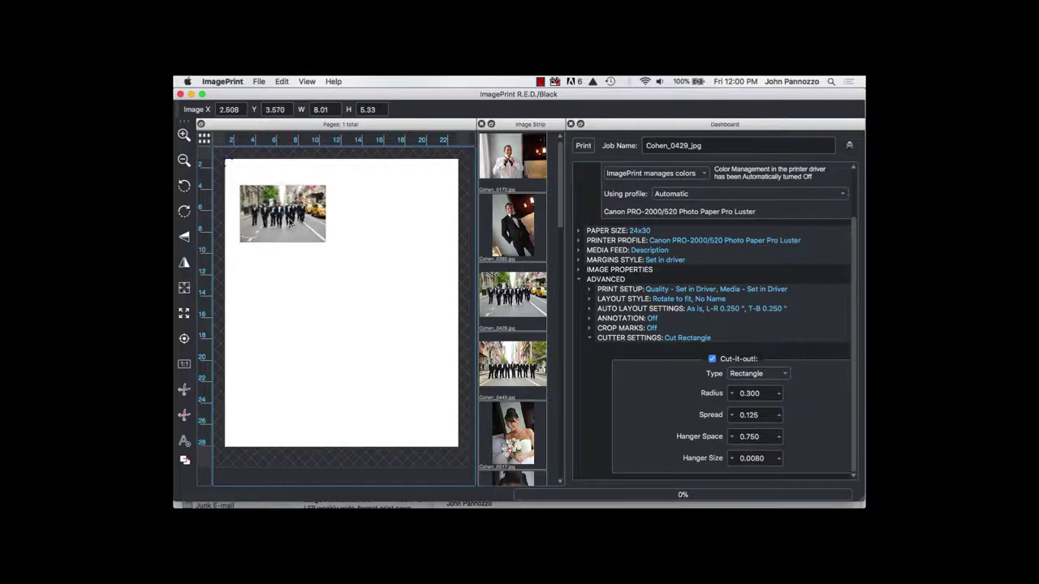
Add two reduced bride-with-bouquet photos, about 5.08 × 7.62 in and 5.25 × 7.87 in, and clear the whole layout
left_click(509, 300)
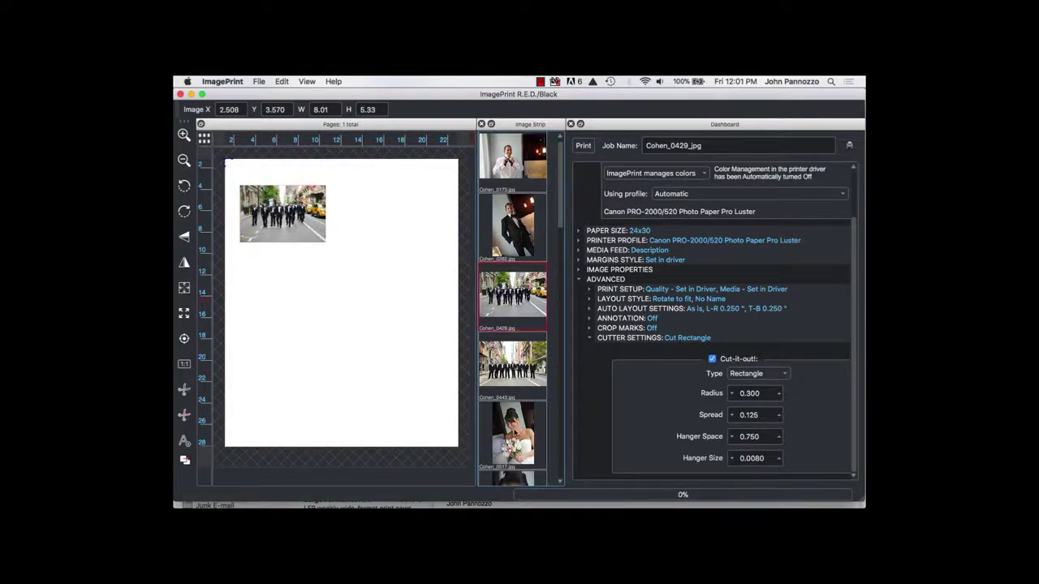
left_click_drag(515, 433, 368, 278)
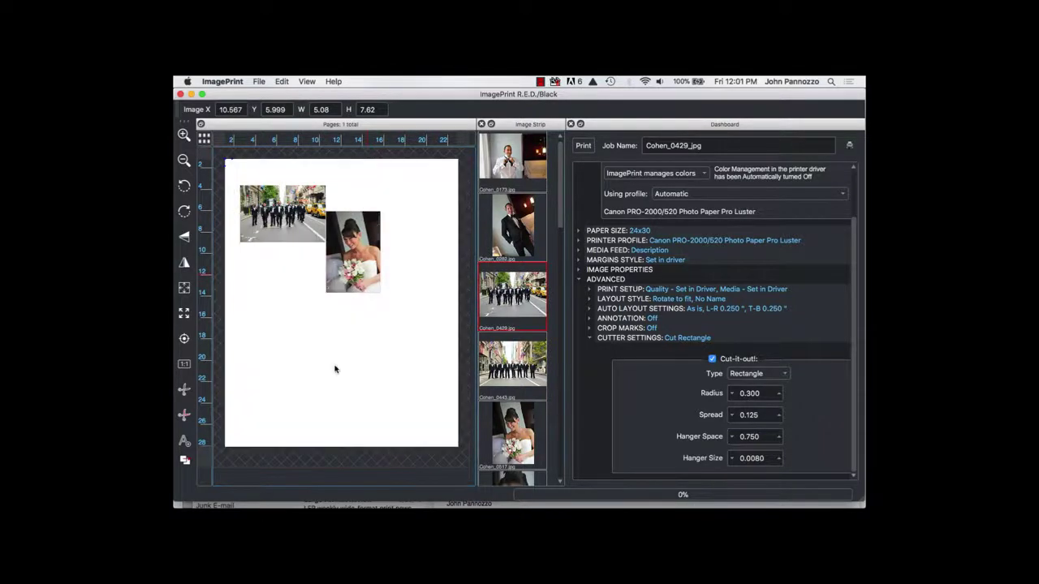
key("super+d")
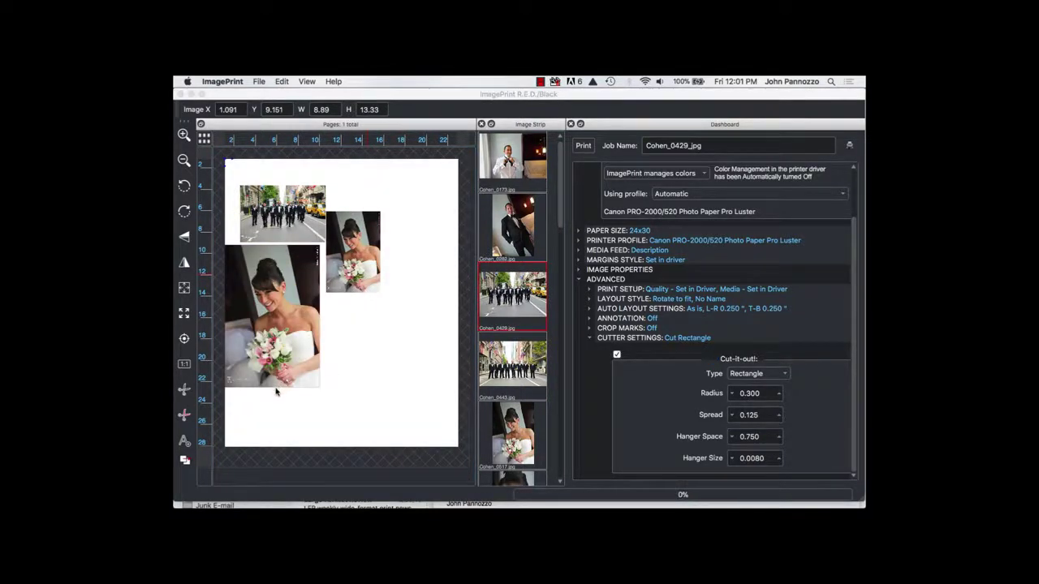
left_click(274, 382)
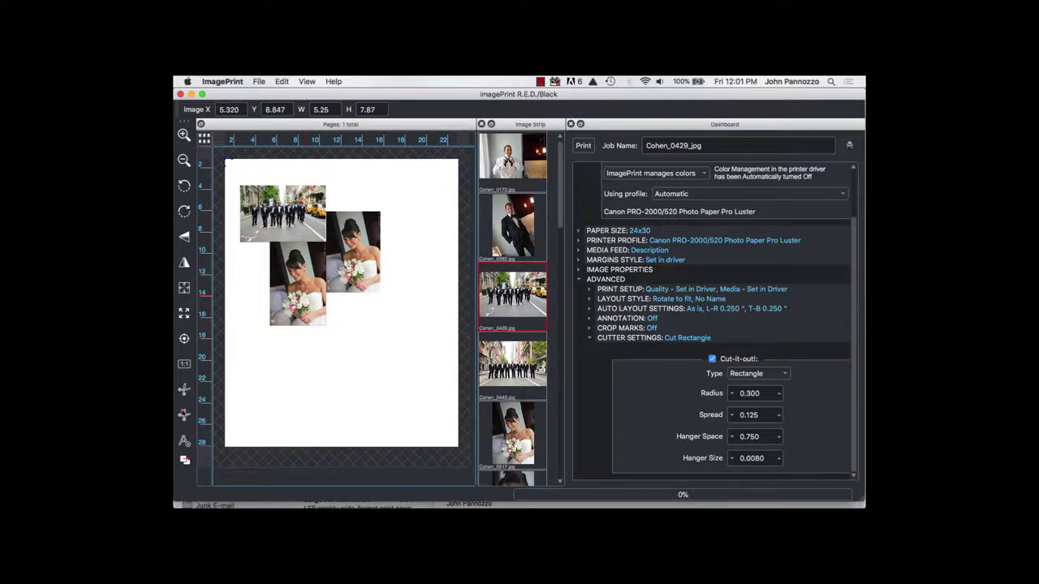
left_click(184, 415)
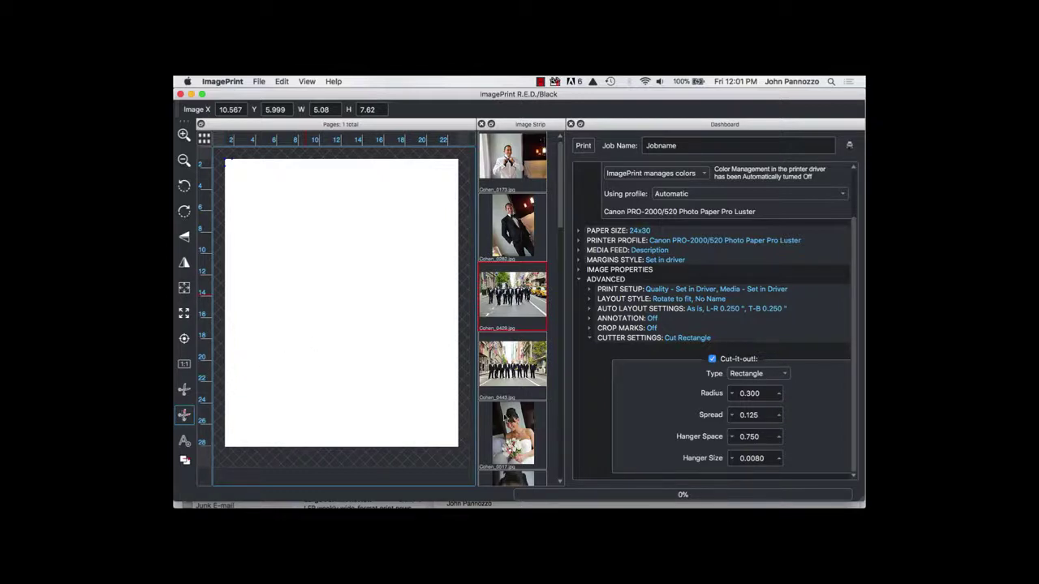
Lock the auto layout bounding box to the 4" x 6" photo size
left_click(591, 309)
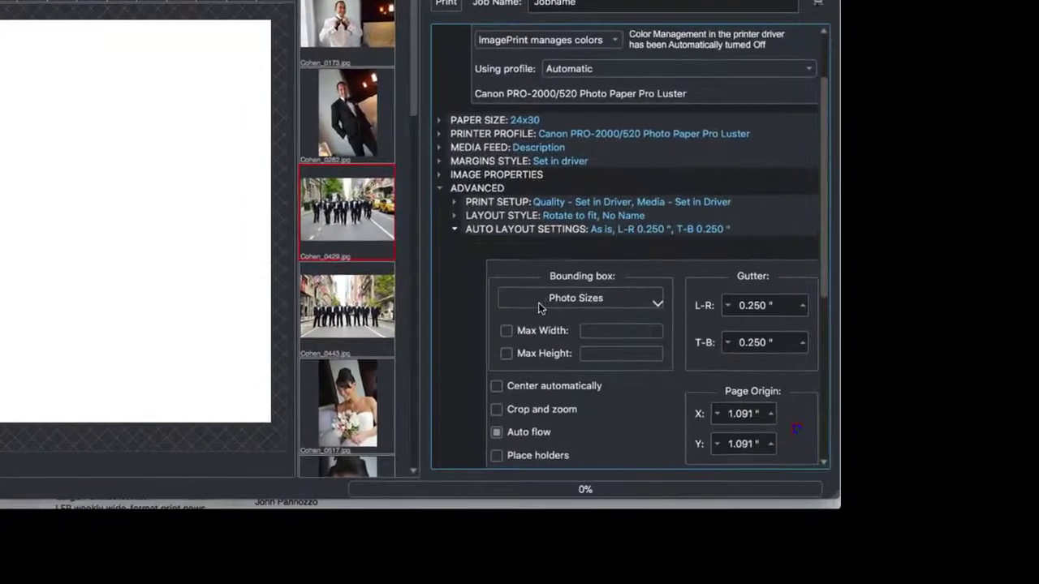
left_click(646, 358)
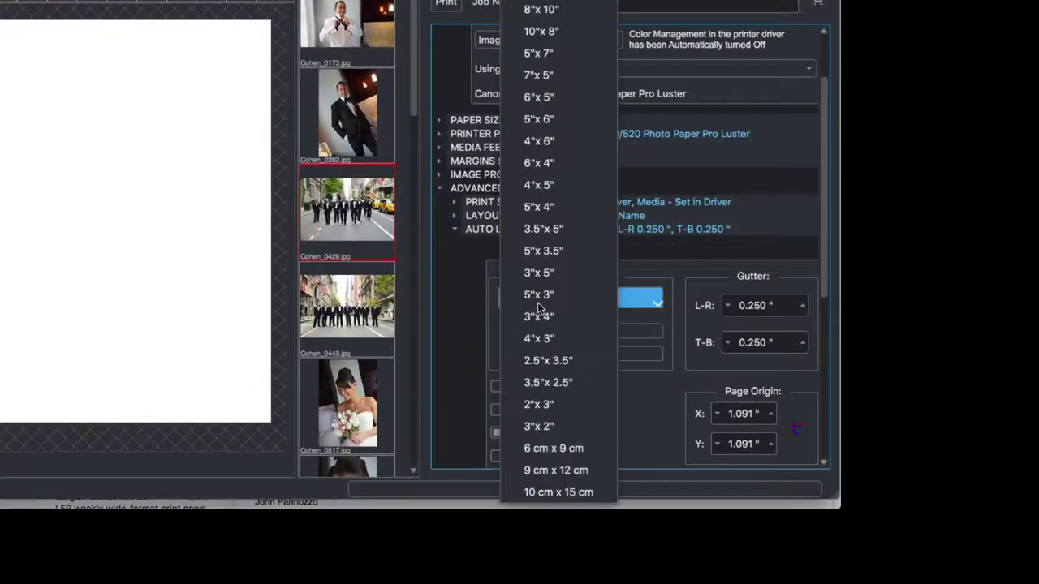
left_click(541, 141)
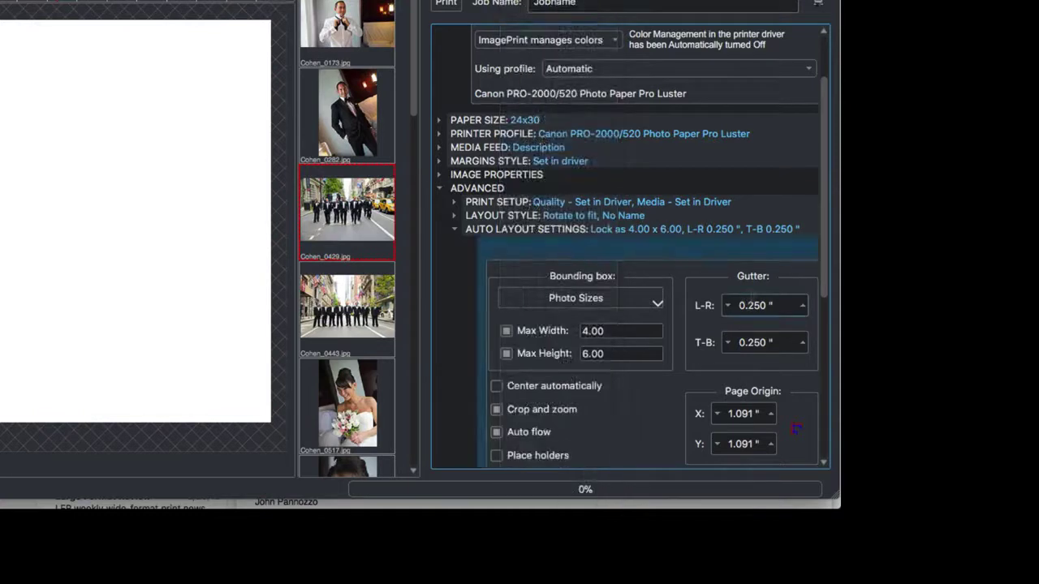
Set both the left-right and top-bottom auto layout gutters to 0.000"
left_click(729, 311)
left_click(729, 311)
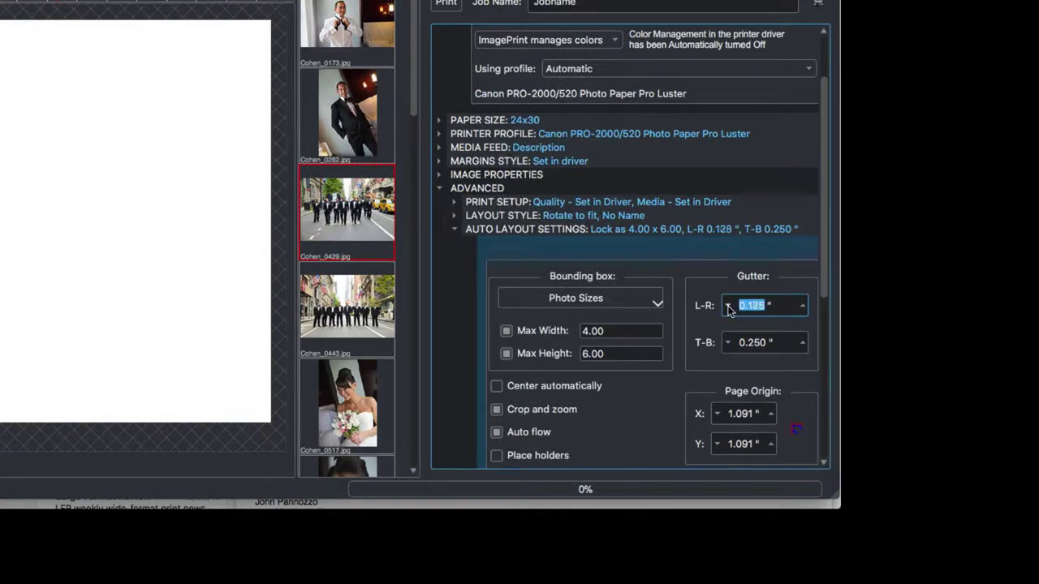
left_click(729, 311)
scroll(729, 318, "down", 2)
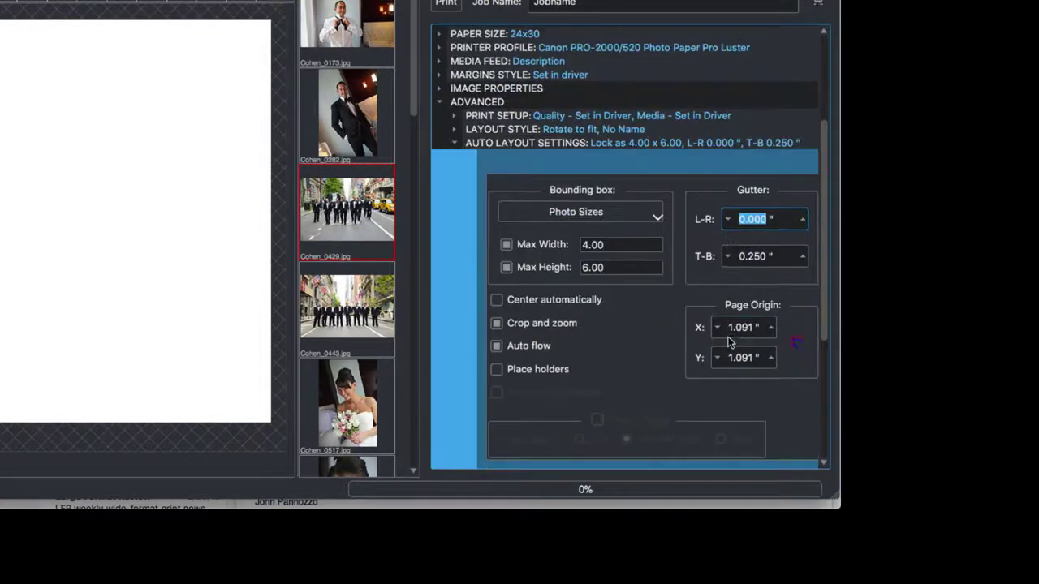
left_click(729, 256)
left_click(728, 256)
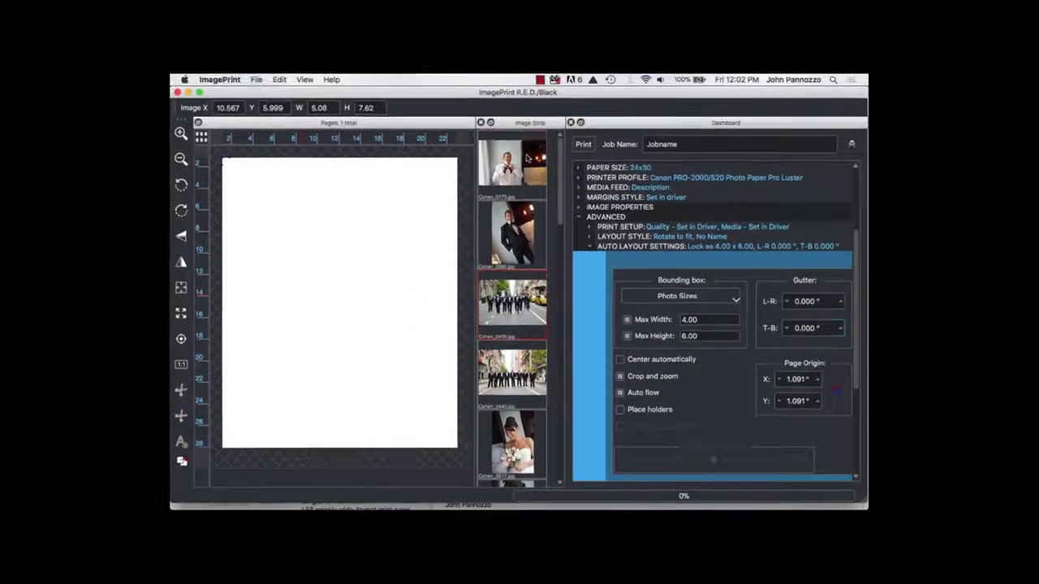
Select all the photos in the image strip and place them together on the page
left_click(527, 158)
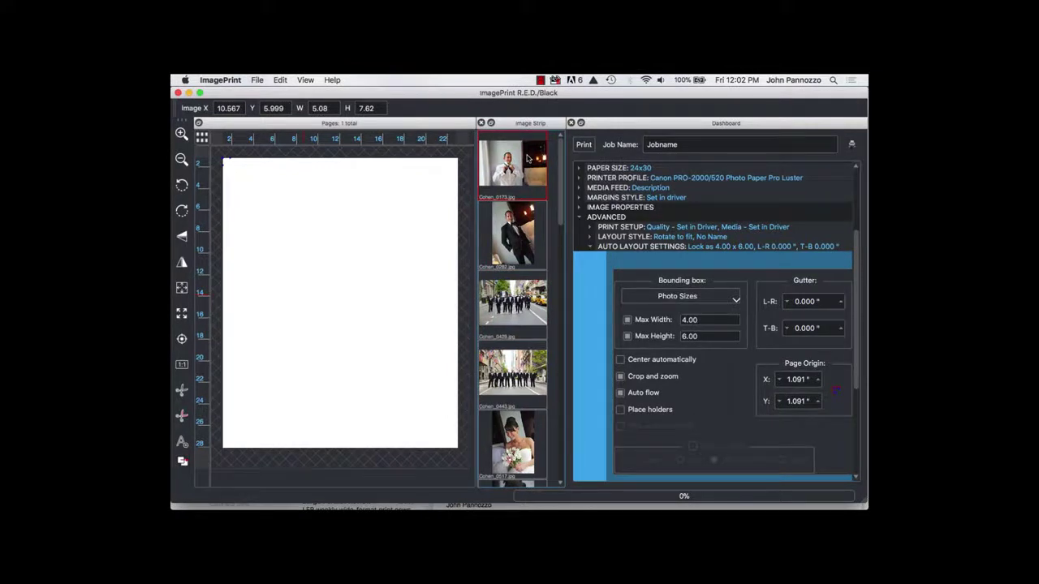
key("super+a")
left_click_drag(526, 158, 365, 204)
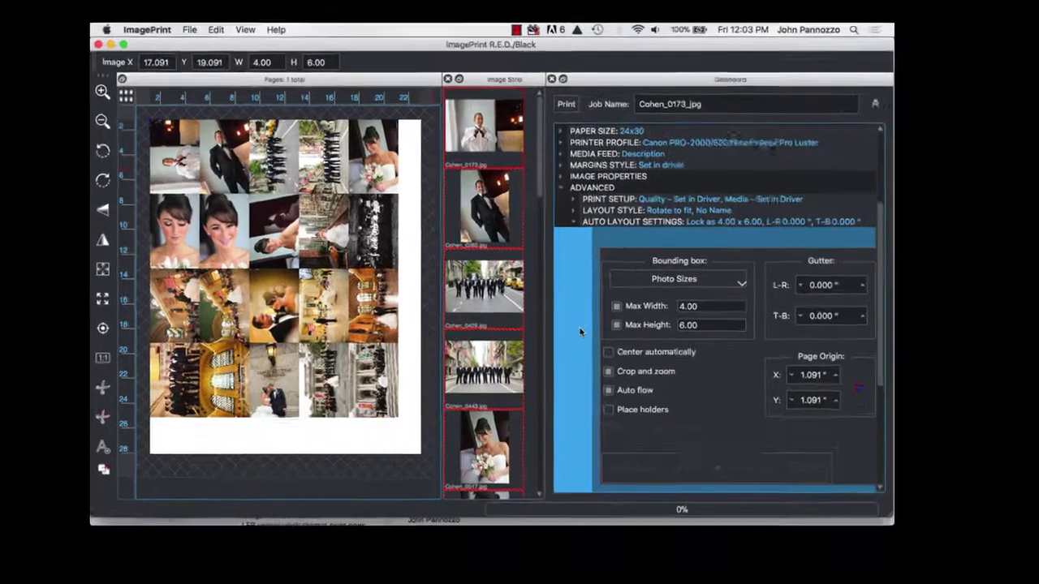
Set the Spread value in the cutter settings to 0.000
scroll(595, 336, "down", 5)
left_click(594, 338)
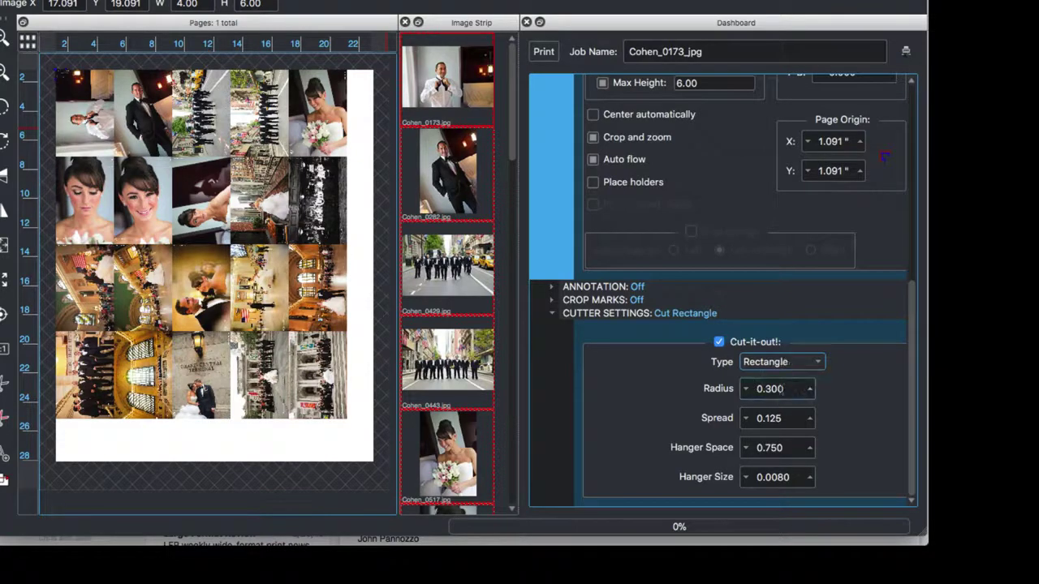
left_click(767, 389)
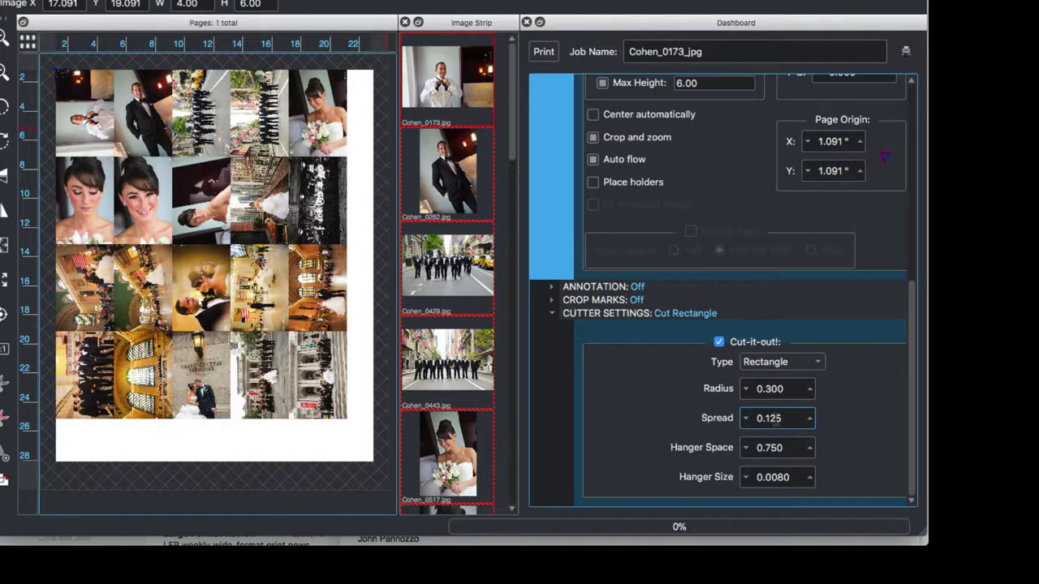
left_click(746, 418)
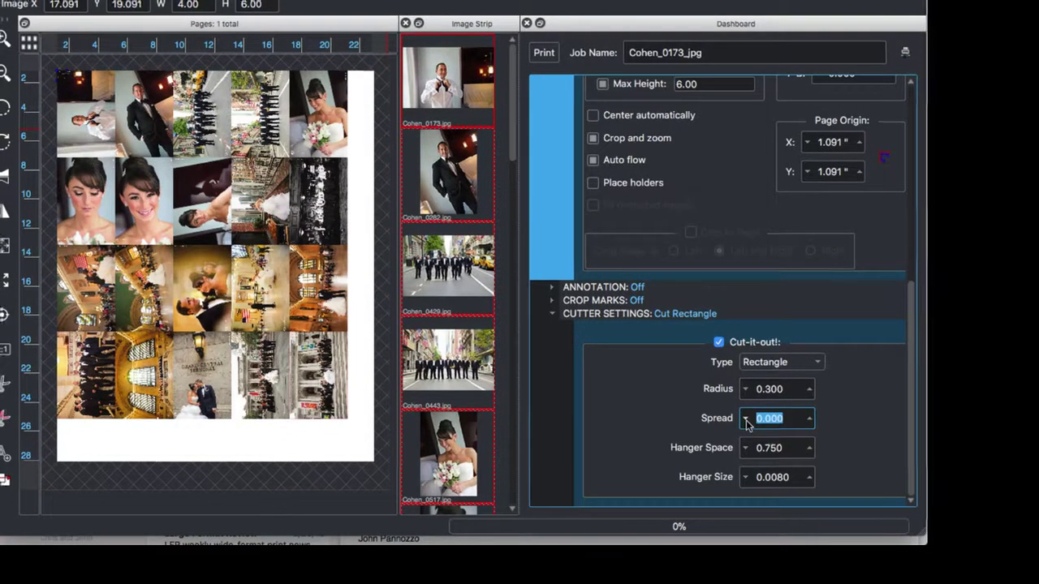
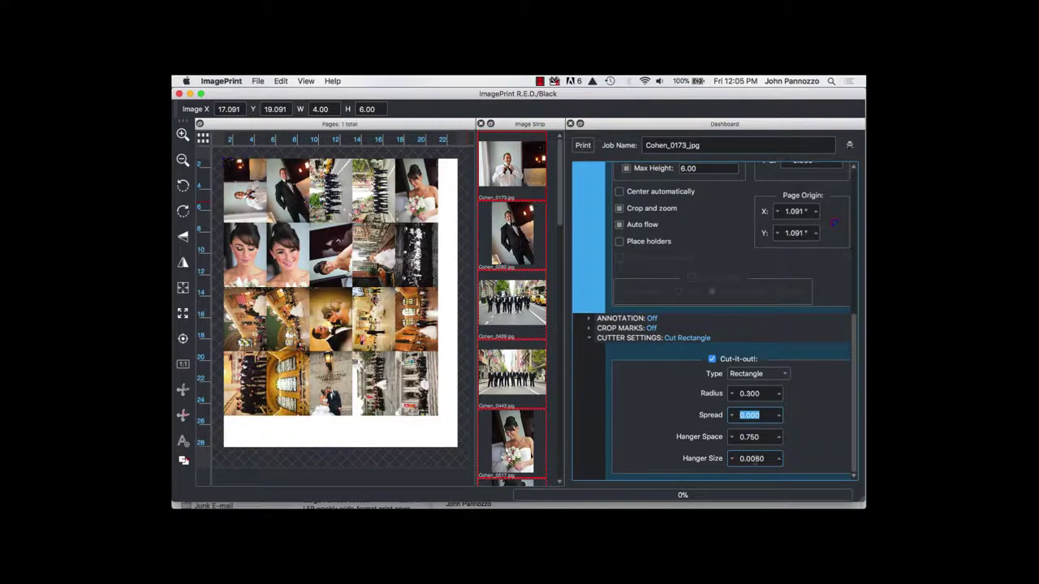
Open SpoolFace to access its queue commands, close it, and print the photo layout with the rectangle cut
left_click(850, 145)
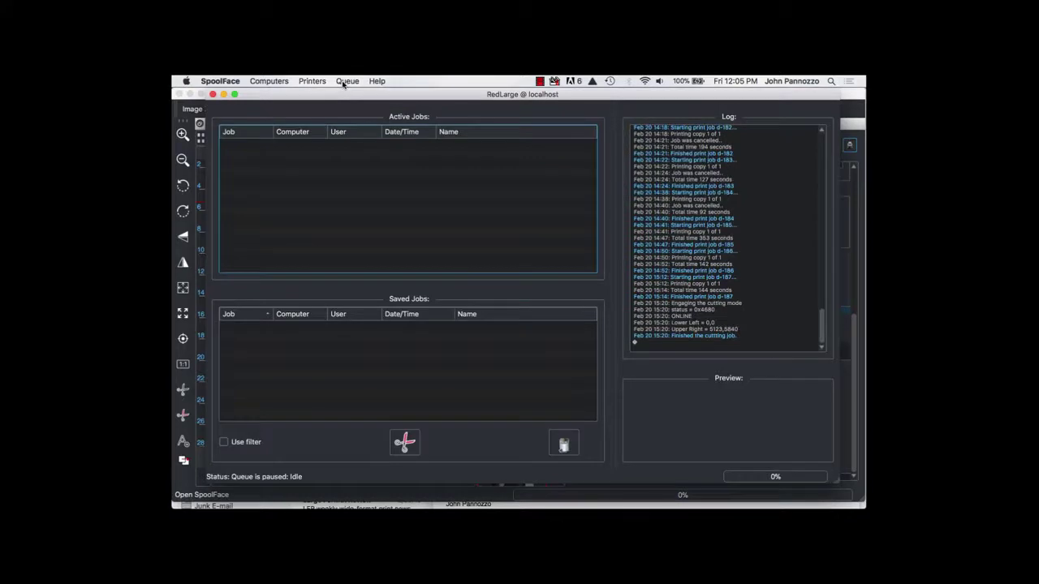
left_click(347, 81)
left_click(330, 213)
left_click(213, 94)
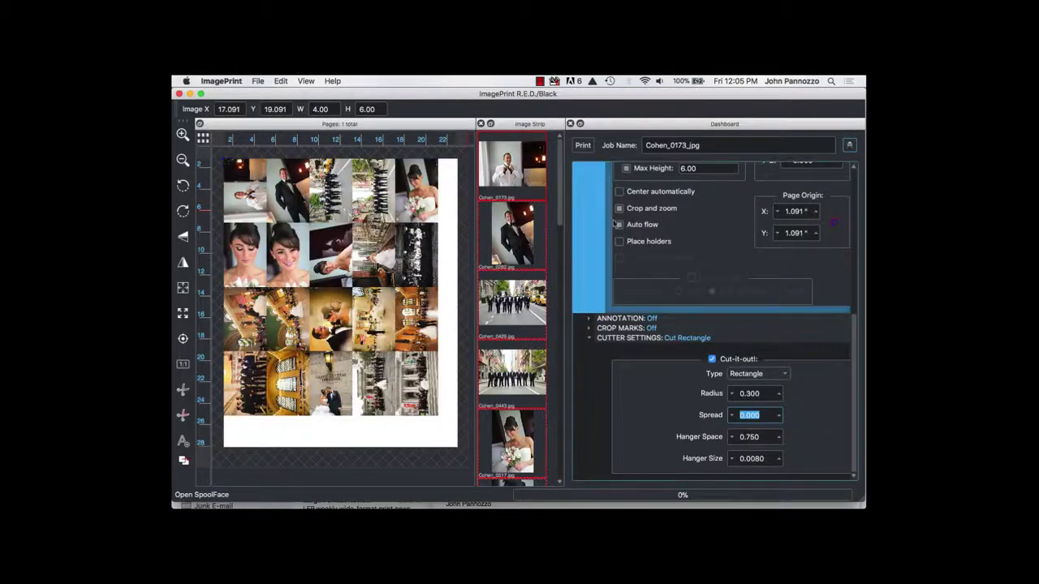
left_click(584, 145)
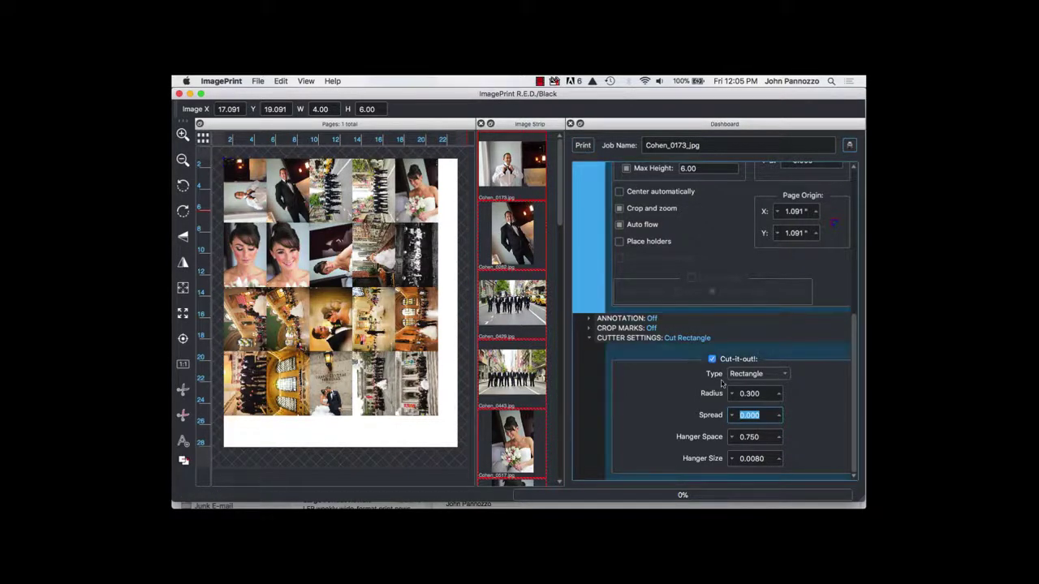
Change the cut type to Rounded Rect with a radius of 0.300 and print the layout
left_click(757, 374)
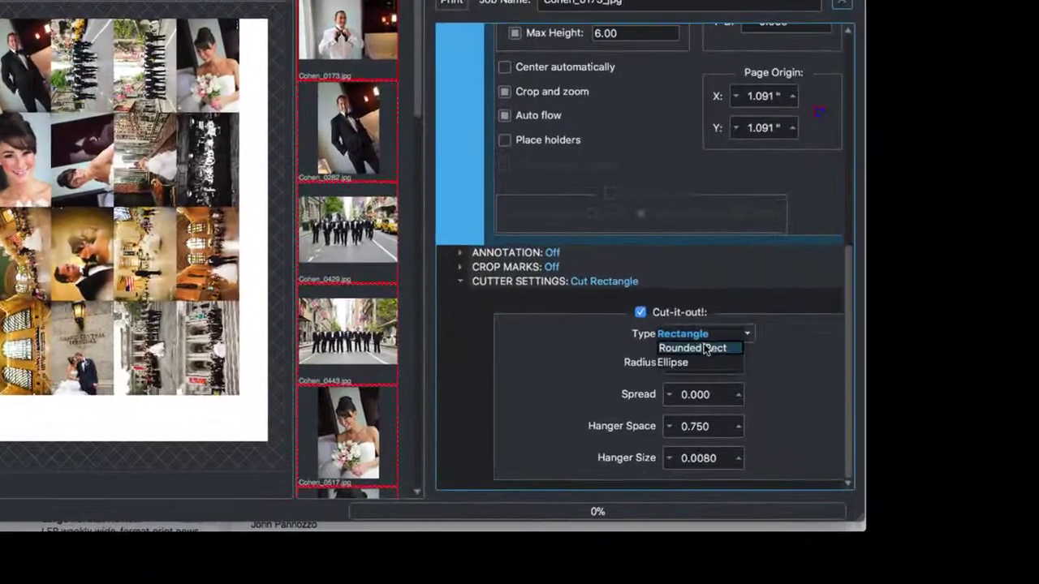
left_click(702, 349)
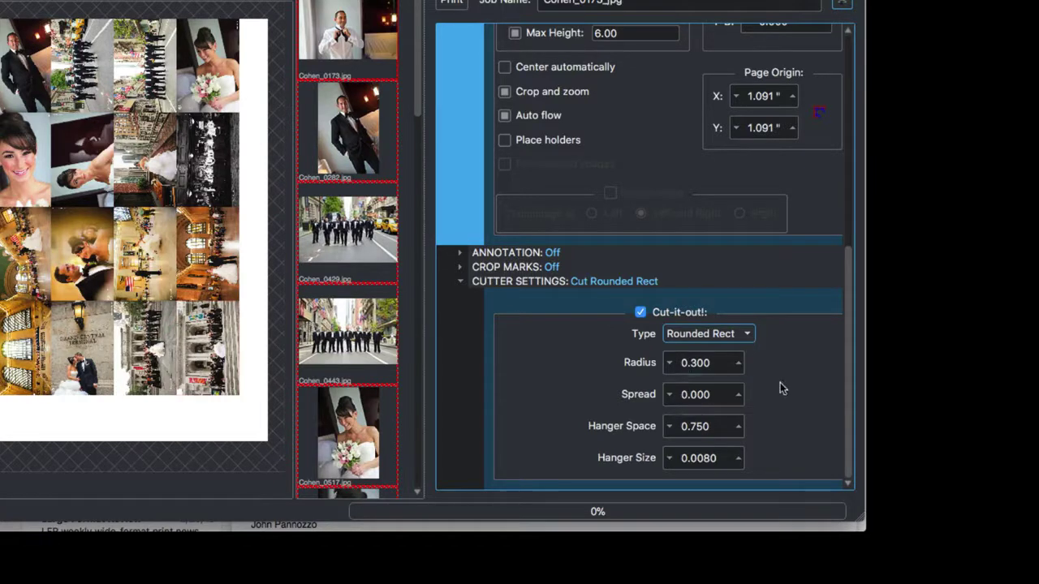
left_click(739, 364)
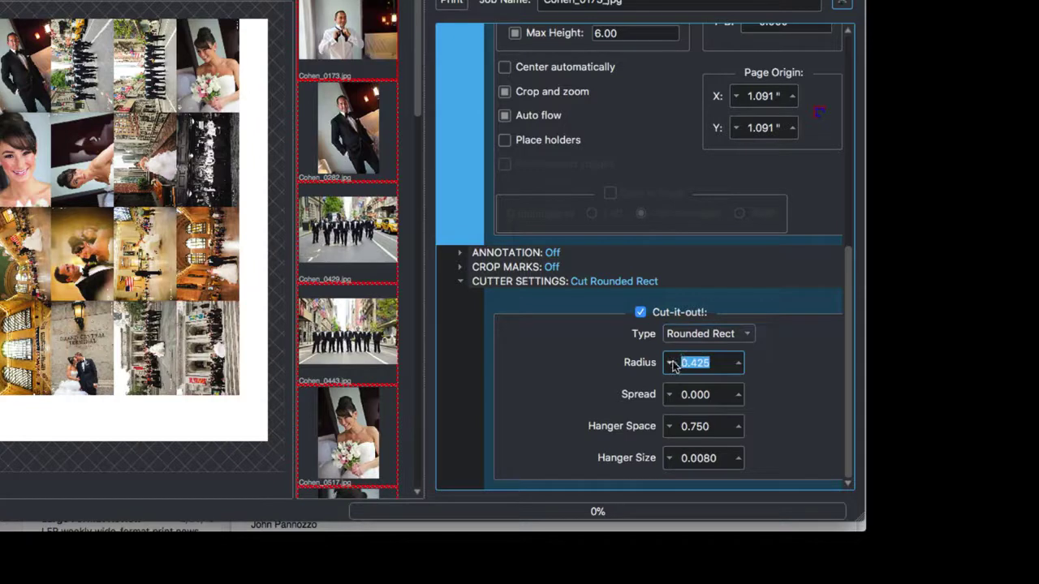
left_click(670, 365)
left_click(670, 365)
left_click(670, 365)
left_click(739, 363)
left_click(739, 363)
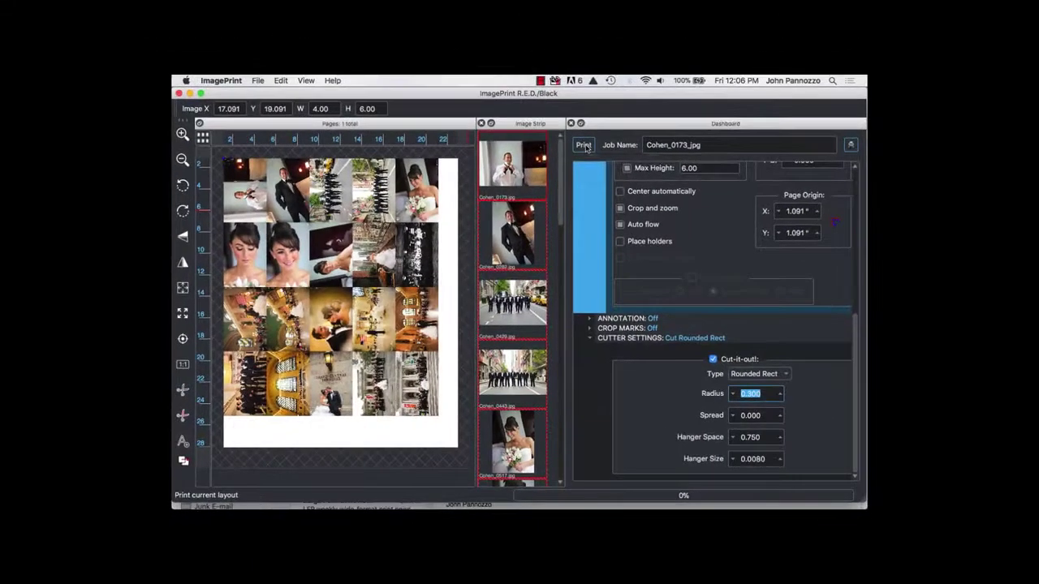
left_click(584, 145)
Change the cut type to Ellipse and print the same photo layout
left_click(777, 374)
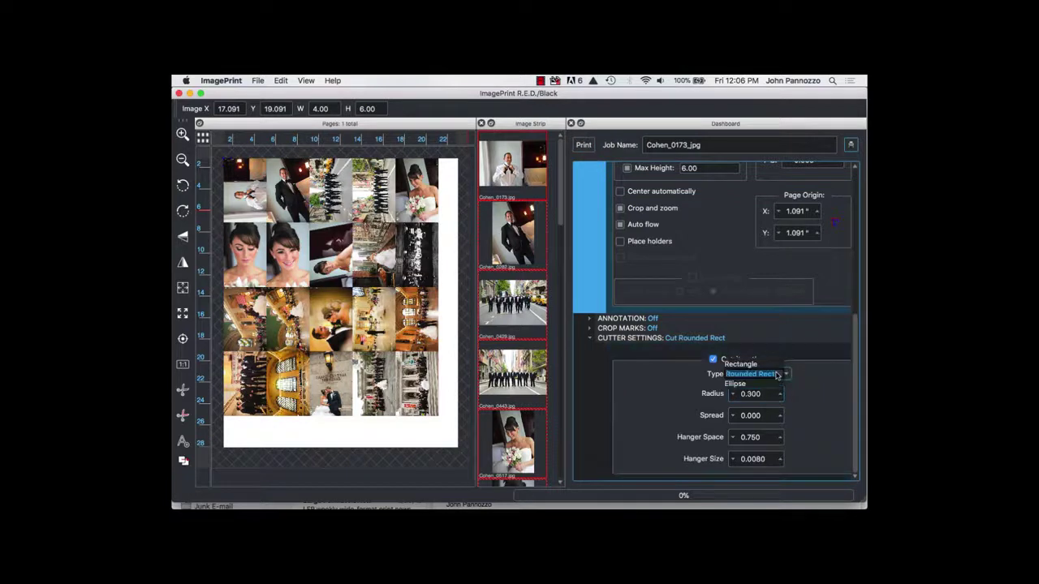
left_click(735, 383)
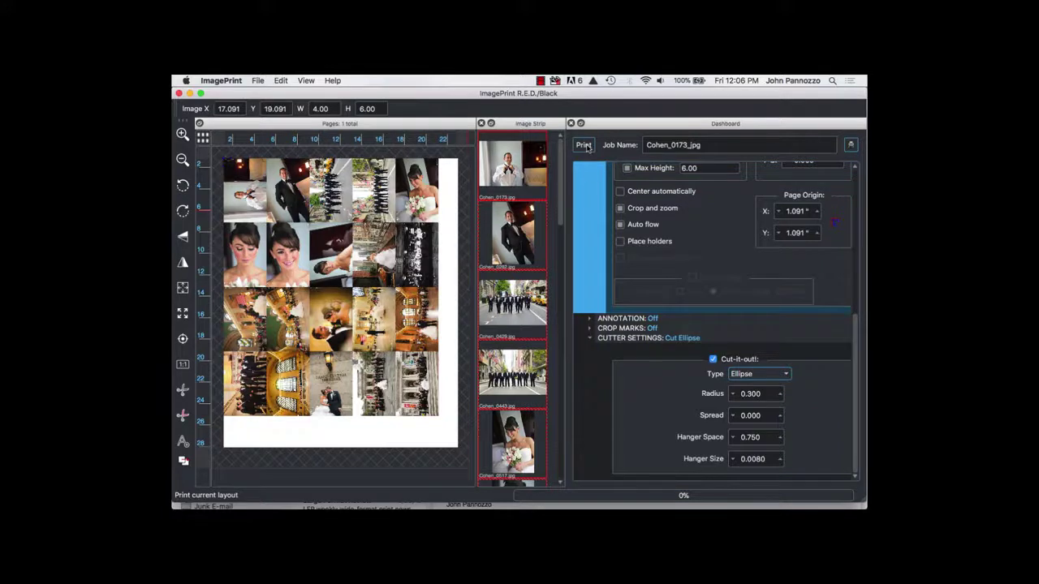
left_click(584, 145)
Clear all photos from the page and set the left-right and top-bottom gutters to 0.250"
left_click(182, 417)
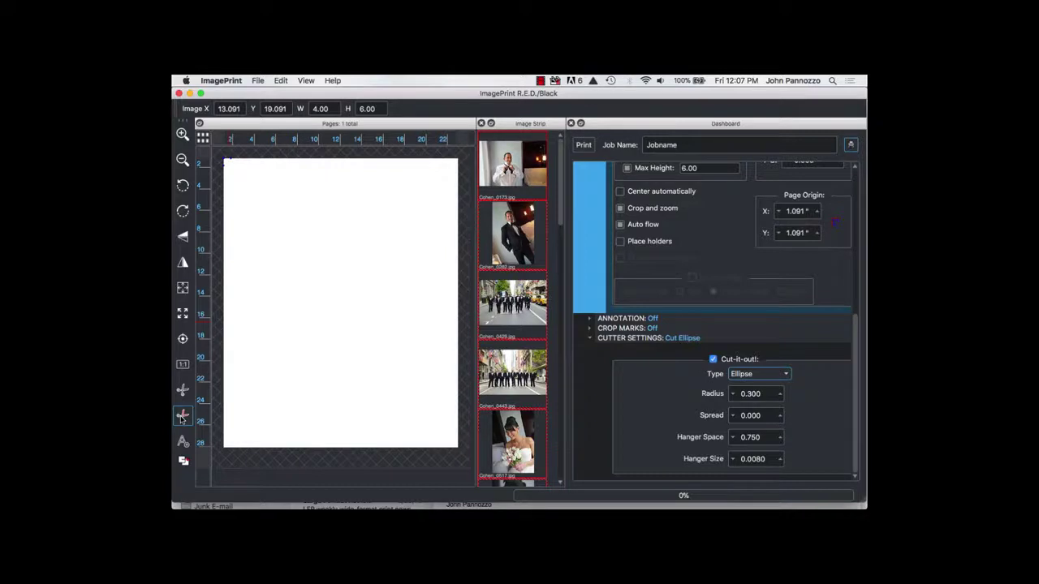
scroll(607, 360, "up", 5)
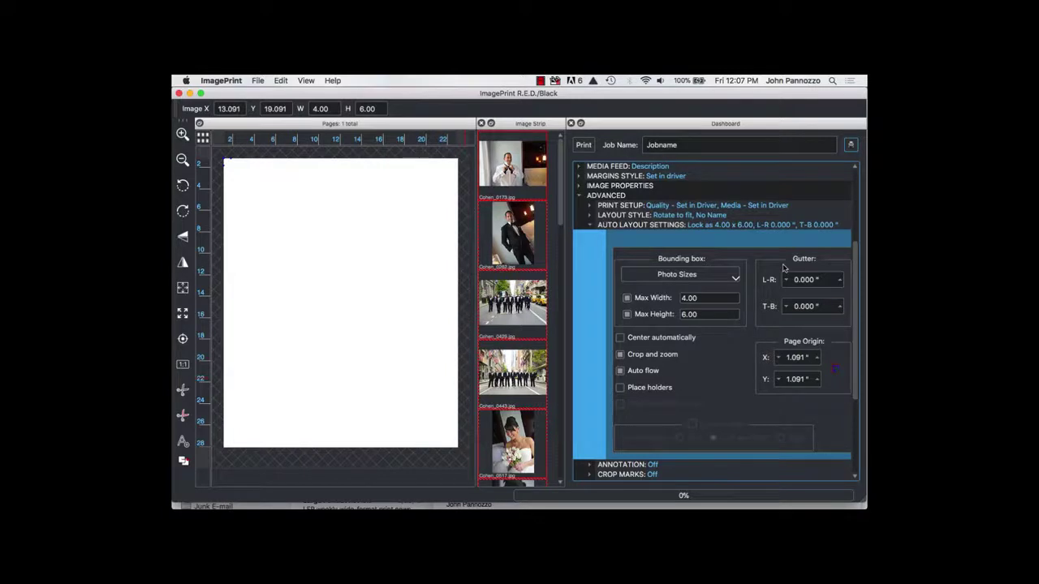
left_click(839, 278)
left_click(840, 278)
left_click(840, 278)
left_click(839, 278)
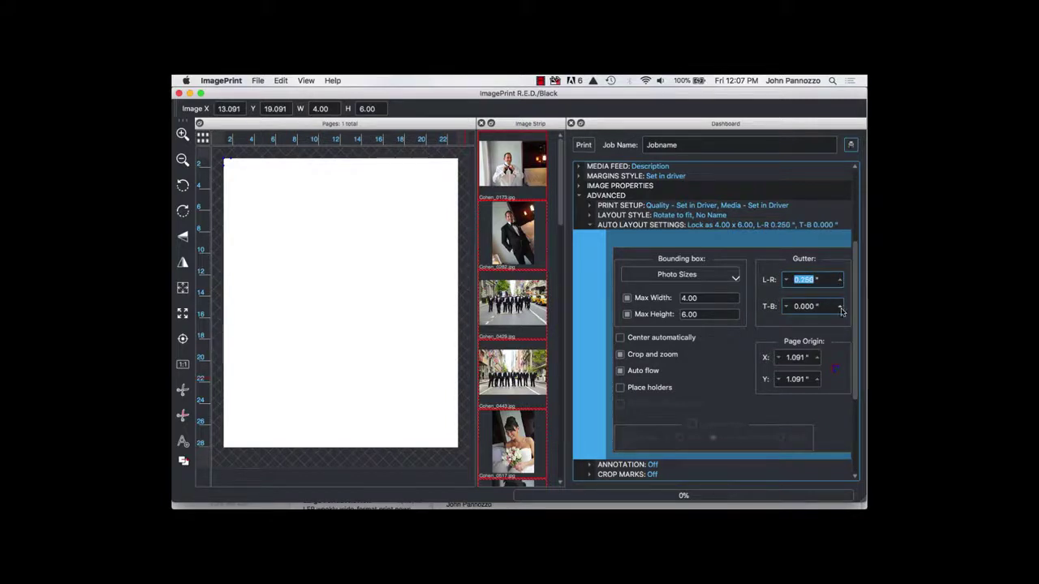
left_click(841, 308)
left_click(840, 308)
left_click(840, 308)
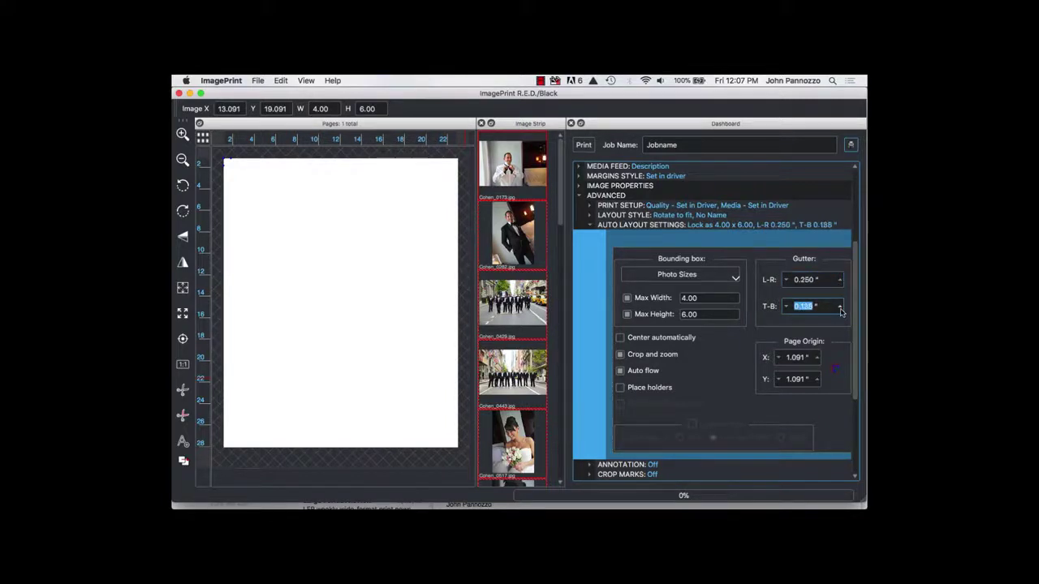
left_click(840, 308)
Set the page origin to 1.653" in both X and Y
left_click(817, 357)
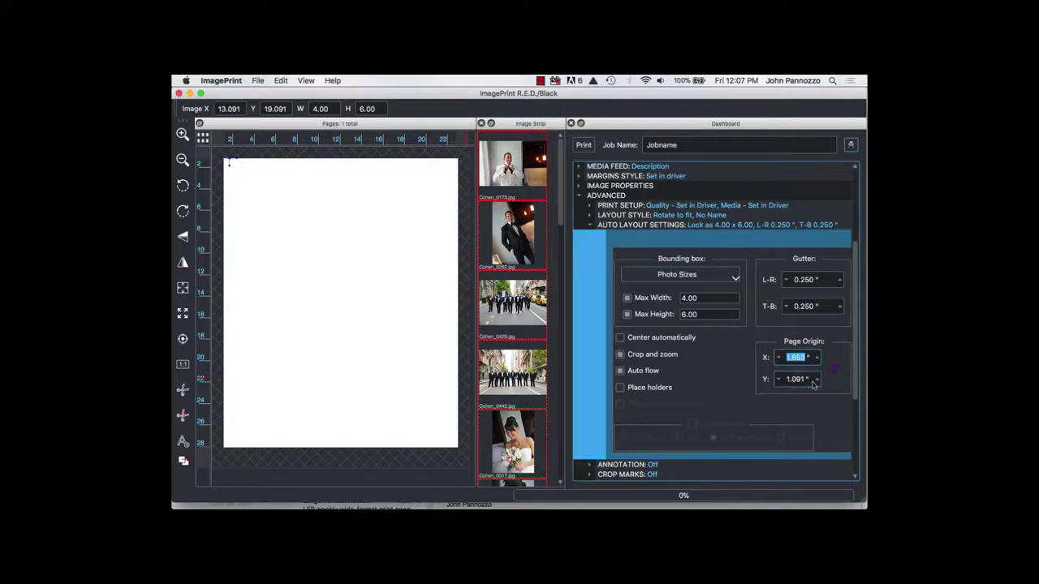
left_click(817, 378)
left_click(817, 379)
left_click(817, 379)
left_click(817, 379)
left_click(817, 379)
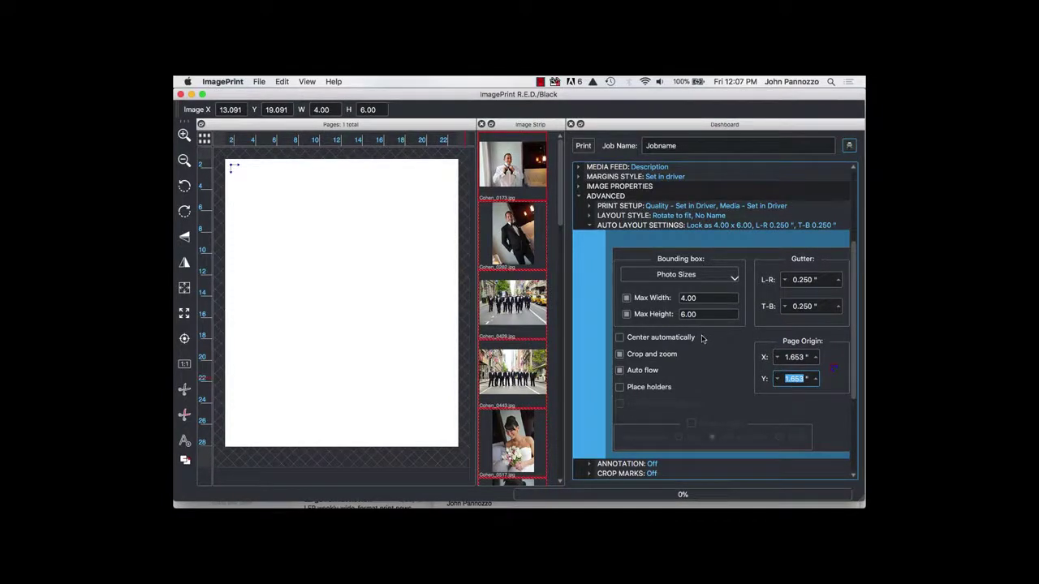
Fill the page with the selected wedding photos using an ellipse cutter spread of 0.125, and print the layout
scroll(703, 349, "down", 3)
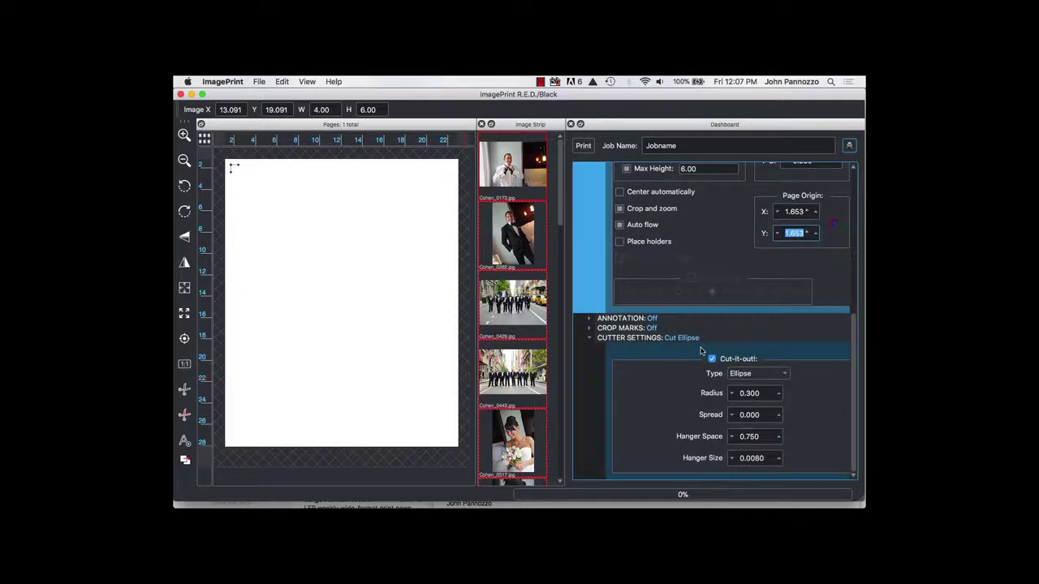
left_click(779, 415)
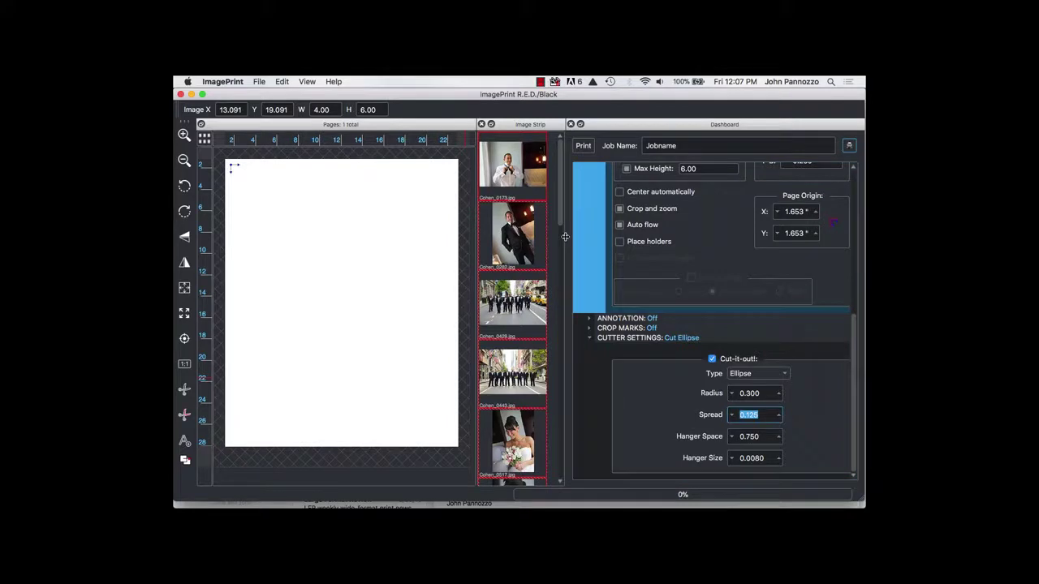
left_click(360, 214)
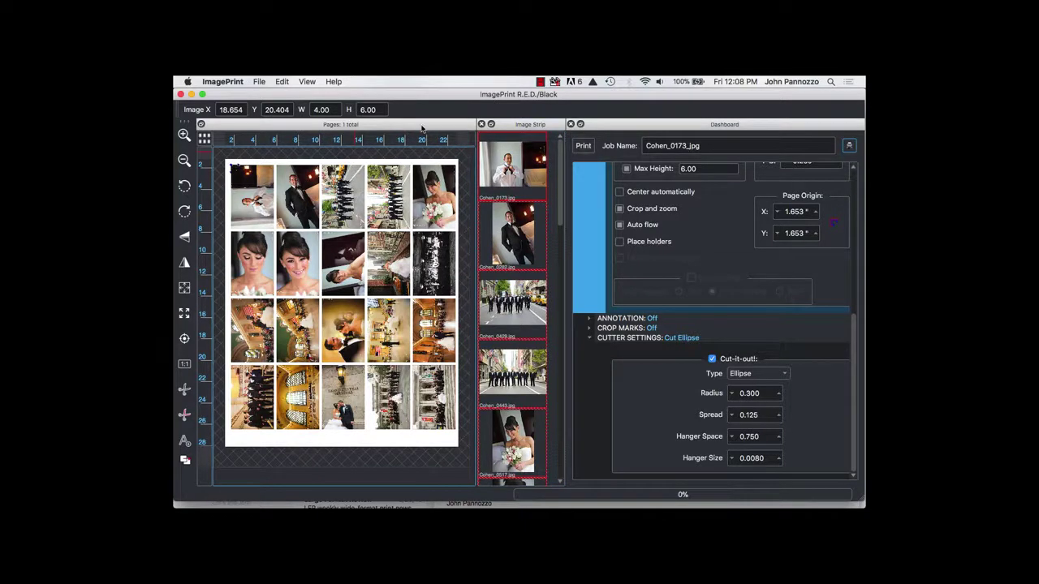
left_click(582, 146)
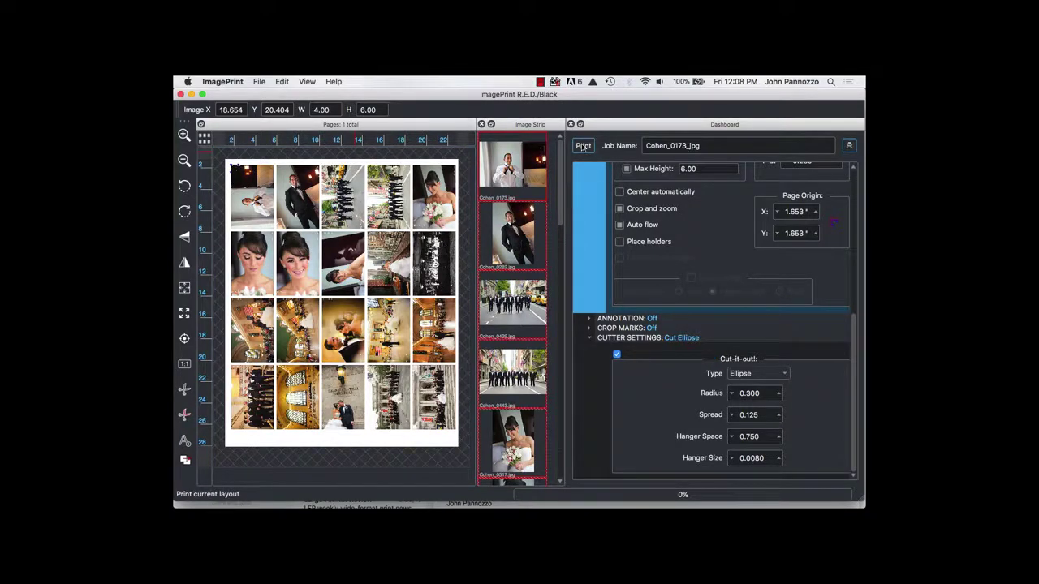
Switch to SpoolFace and preview each active print job from 188 through 191
left_click(848, 145)
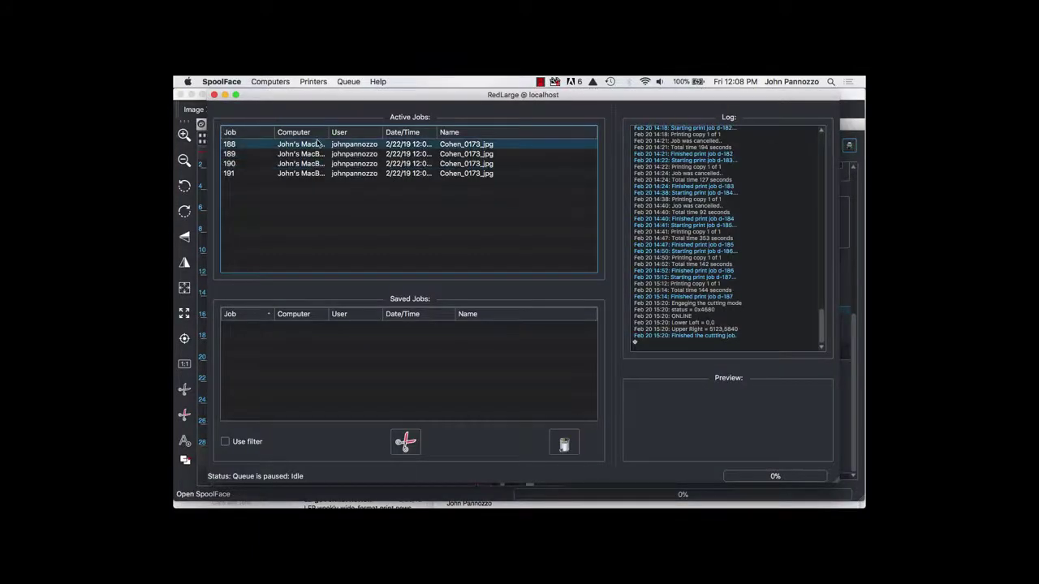
left_click(348, 145)
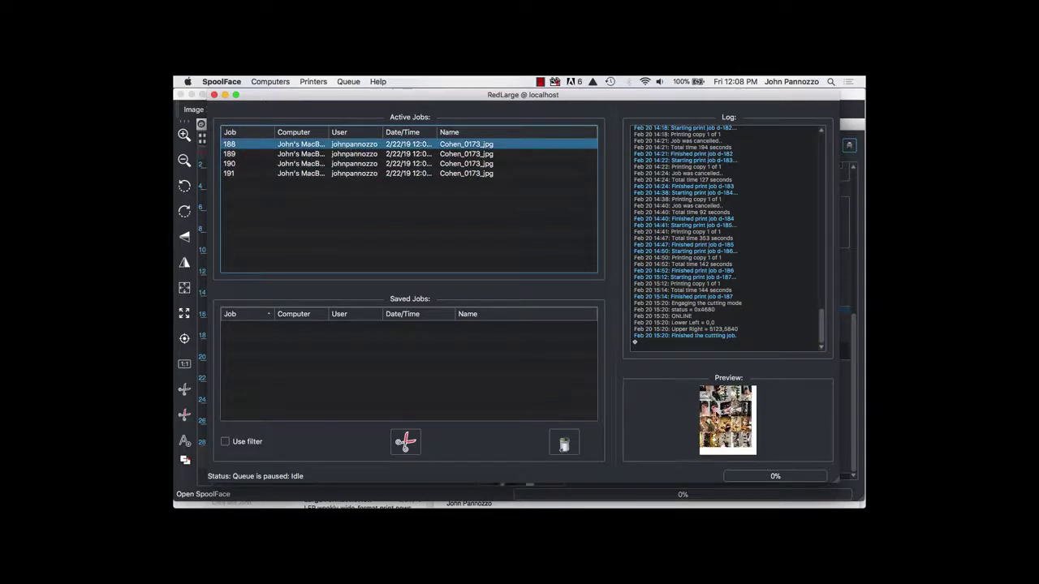
left_click(412, 154)
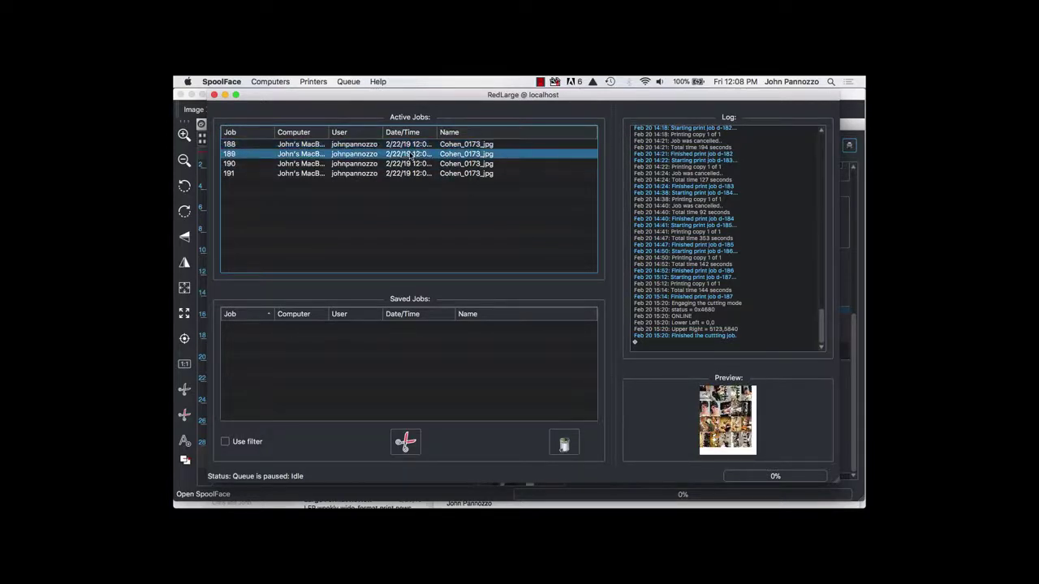
left_click(407, 165)
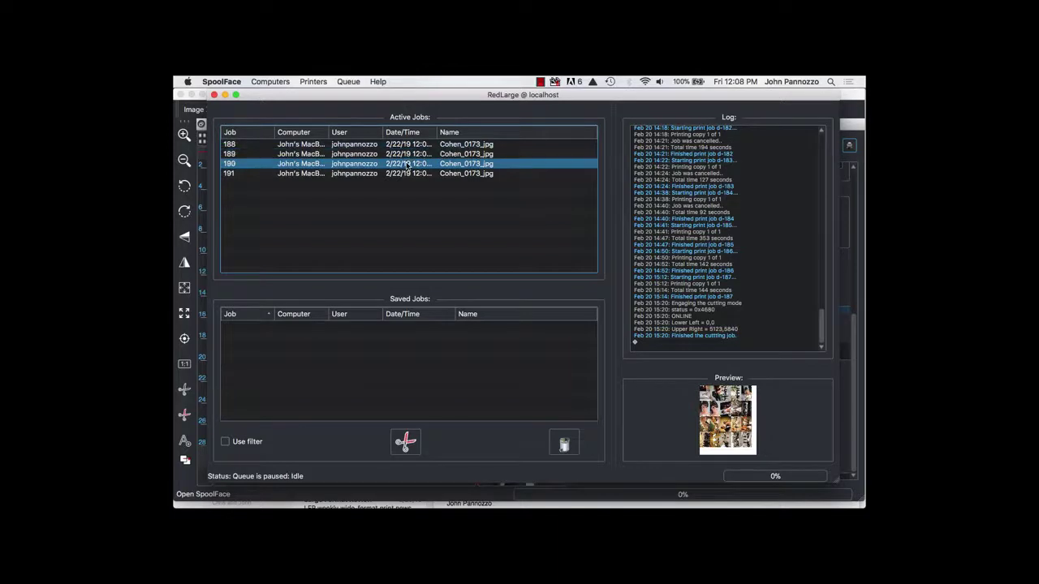
left_click(403, 174)
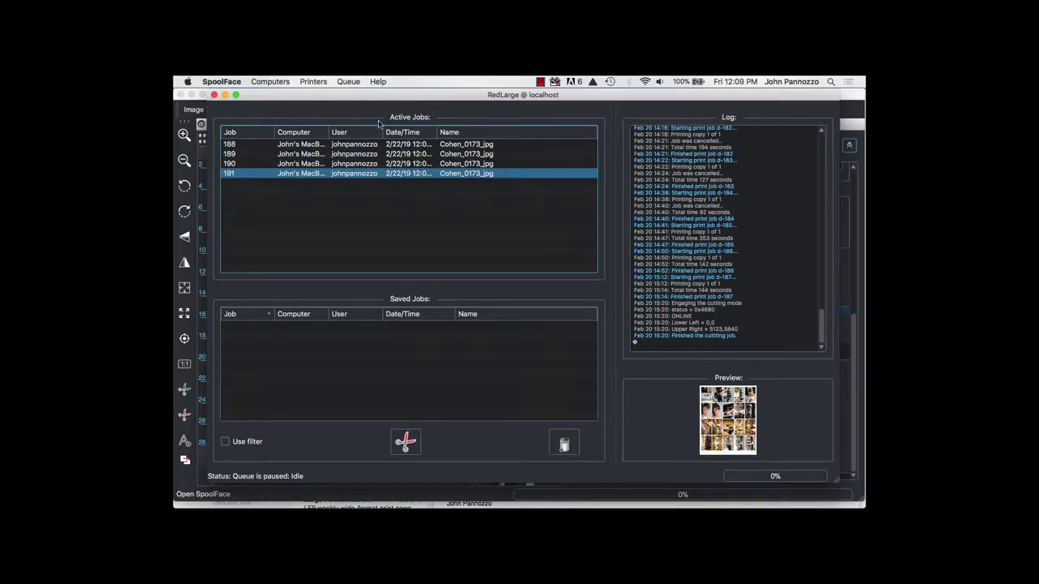
Release the paused printing queue so that the active photo jobs start printing
left_click(348, 82)
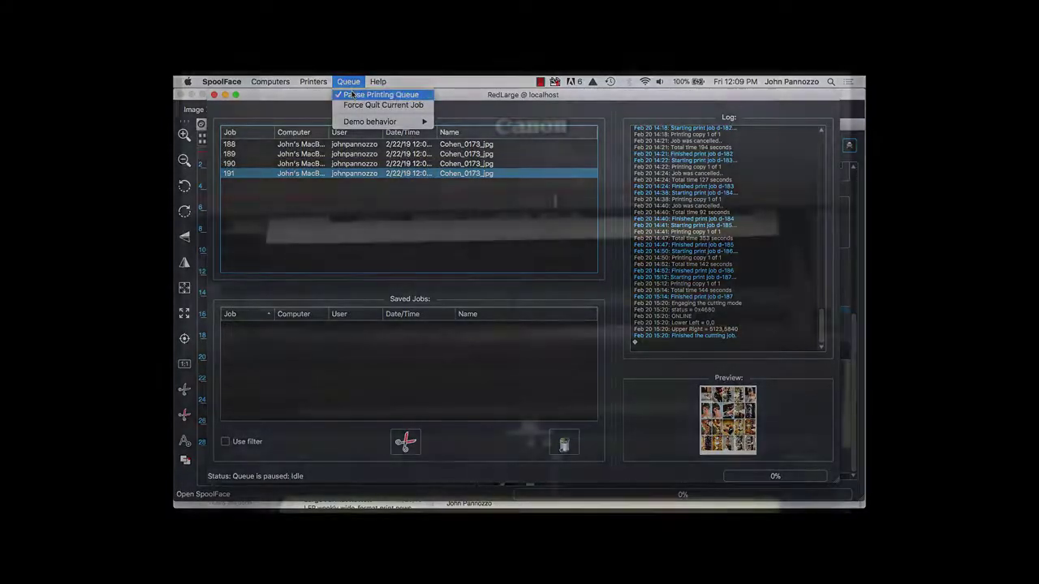